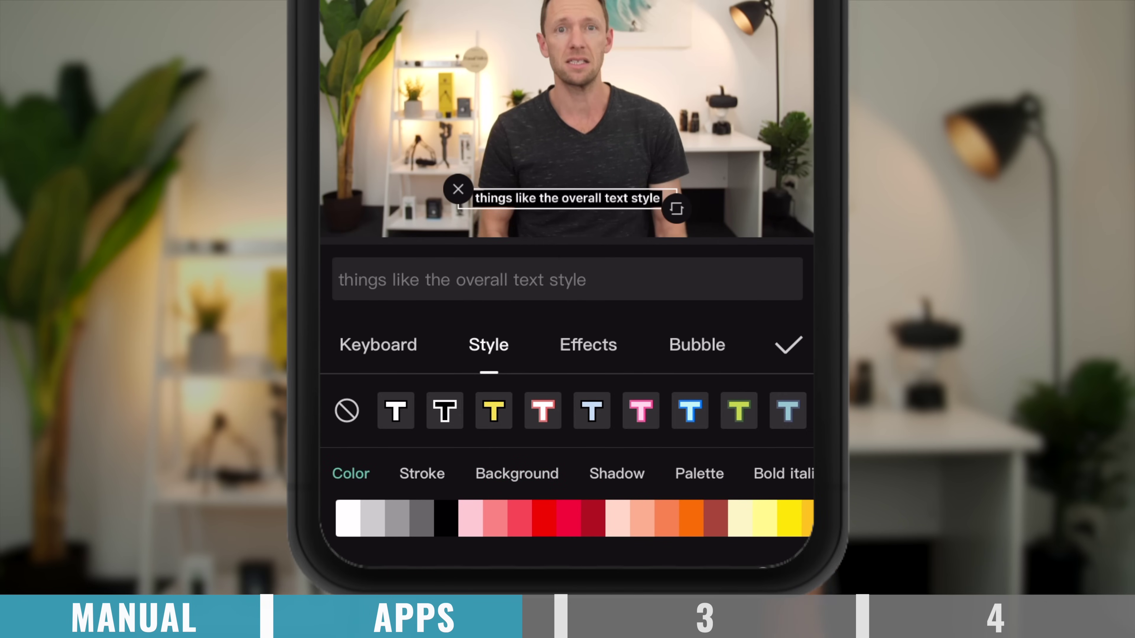
Step: Scroll through CapCut's style presets, colours and fonts for the 'things like the overall text style' caption
{"action": "scroll", "coordinate": [567, 447], "scroll_direction": "up", "scroll_amount": 2}
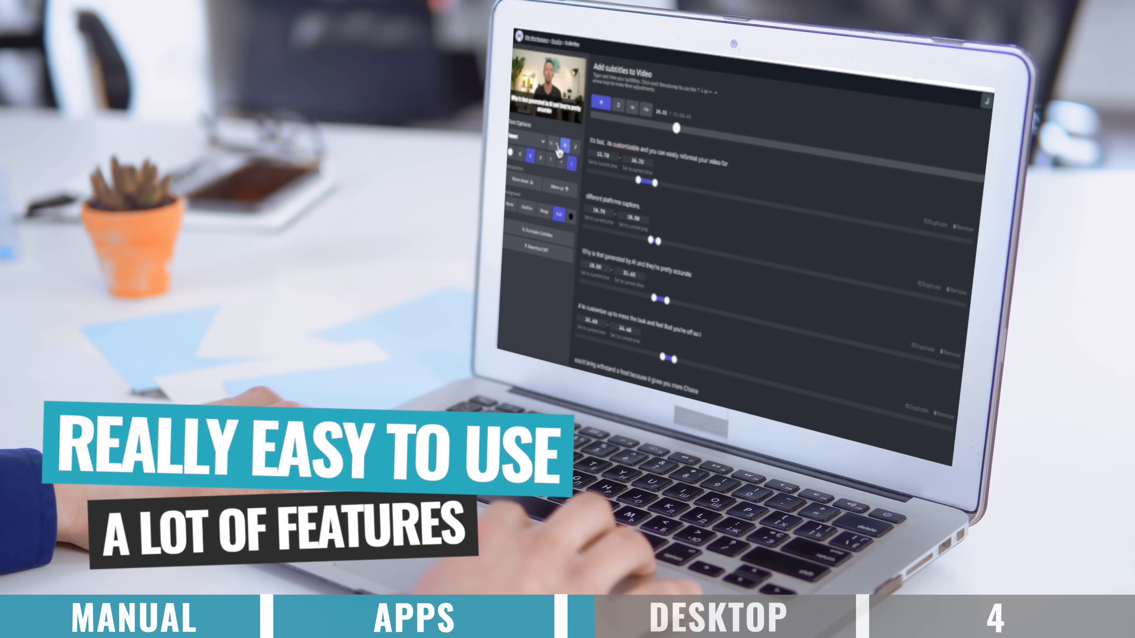
Step: Raise the video's contrast to 19 and shrink it within the canvas
{"action": "left_click", "coordinate": [556, 146]}
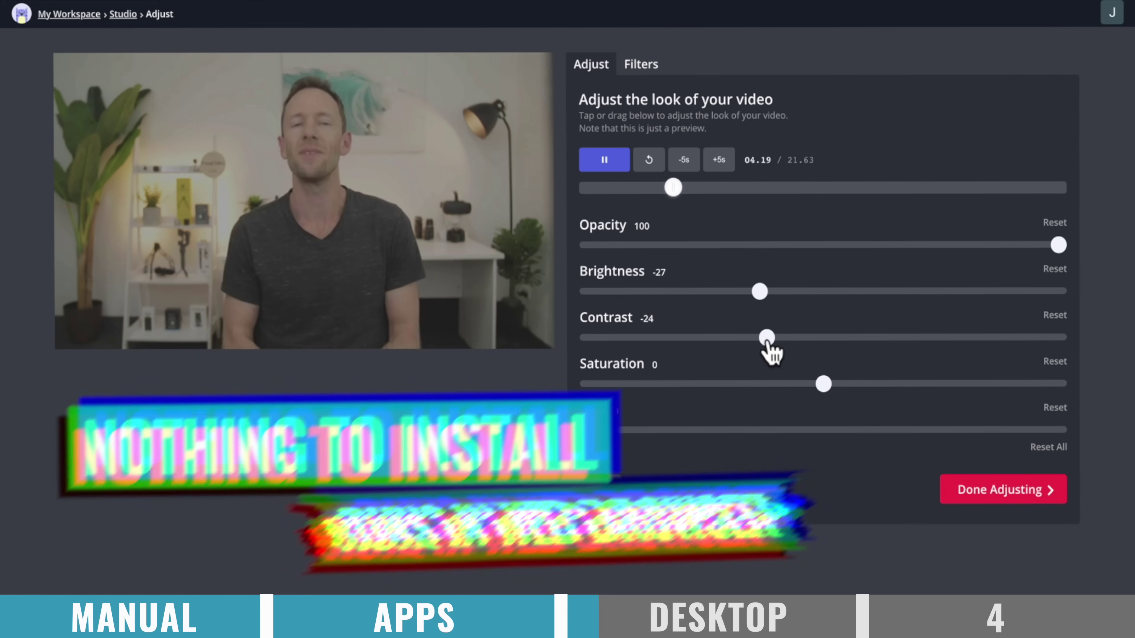
{"action": "left_click_drag", "start_coordinate": [772, 349], "coordinate": [905, 351]}
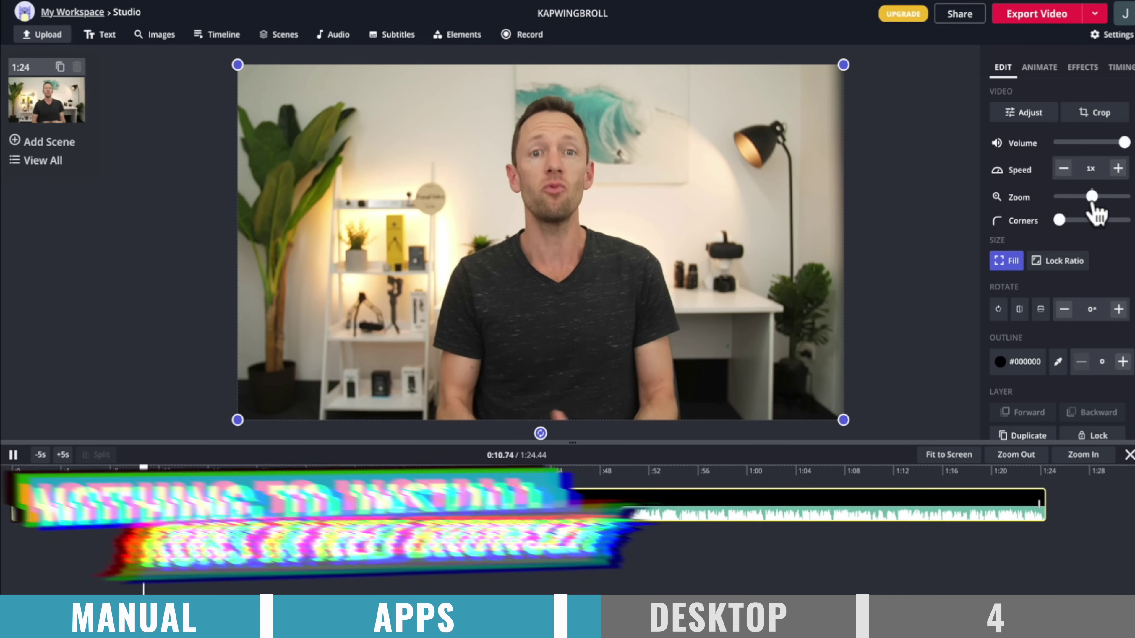
{"action": "left_click_drag", "start_coordinate": [1094, 196], "coordinate": [1057, 221]}
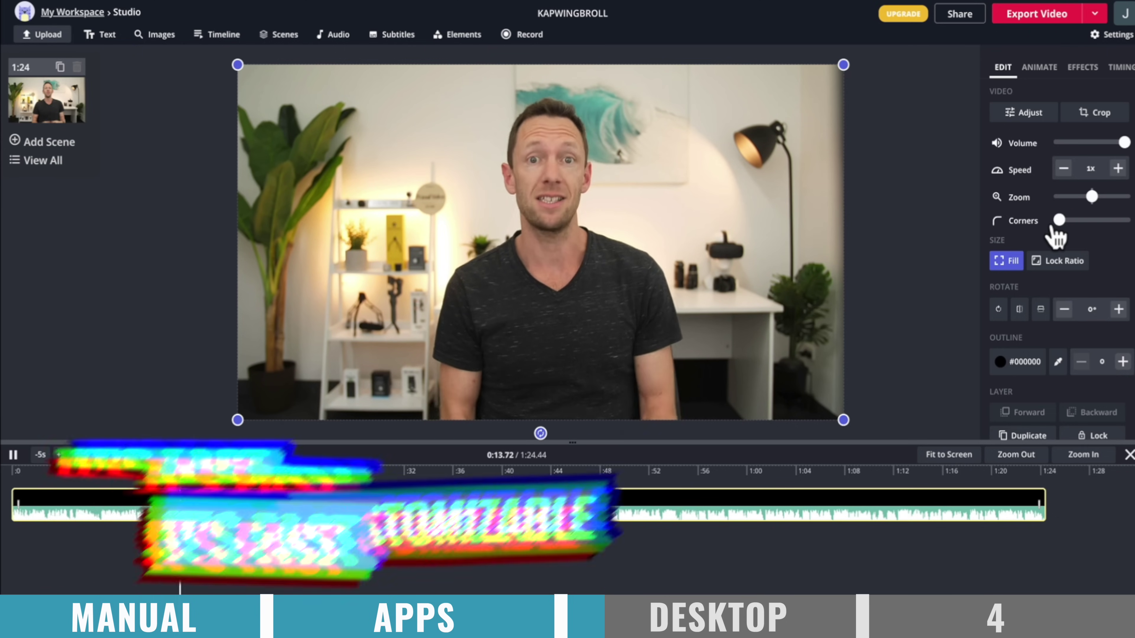
Step: Try 1:1 and 9:16 canvas ratios, settling on 16:9 widescreen
{"action": "left_click", "coordinate": [965, 143]}
{"action": "left_click", "coordinate": [997, 116]}
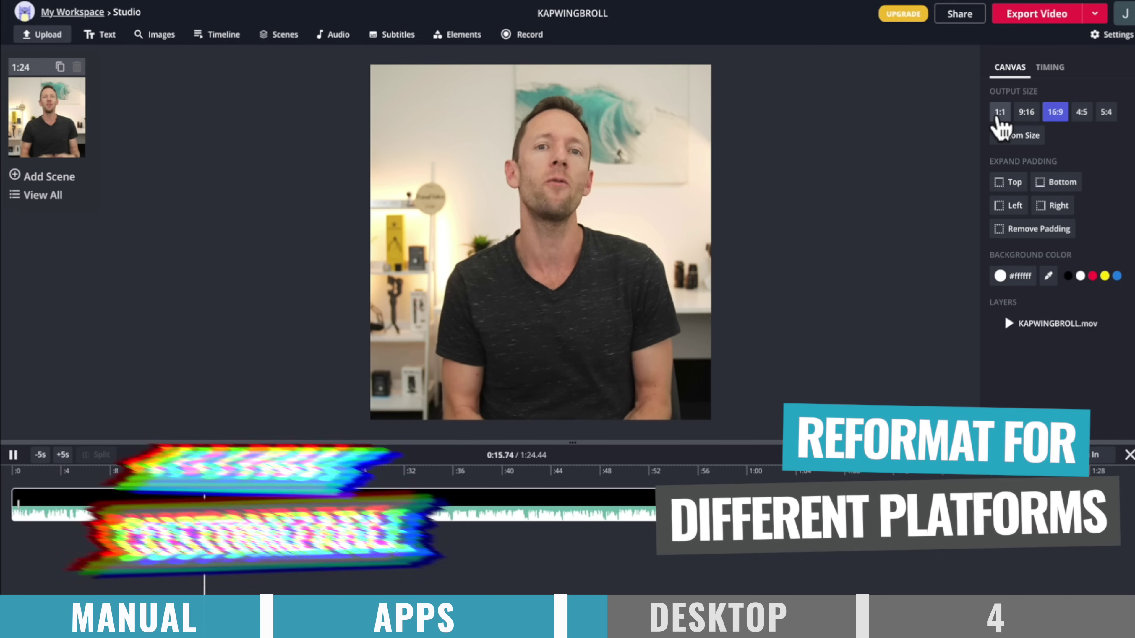
{"action": "left_click", "coordinate": [1027, 114]}
{"action": "left_click", "coordinate": [1055, 114]}
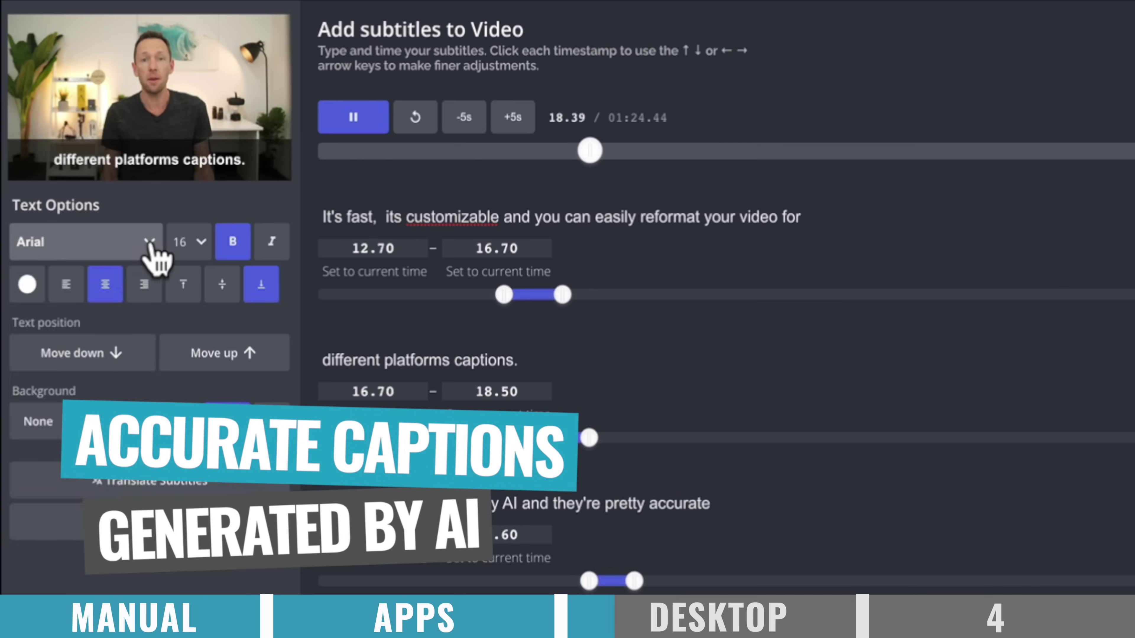
Step: Style the subtitles in Impact at size 22 with a Full dark background band
{"action": "left_click", "coordinate": [149, 243]}
{"action": "left_click", "coordinate": [68, 427]}
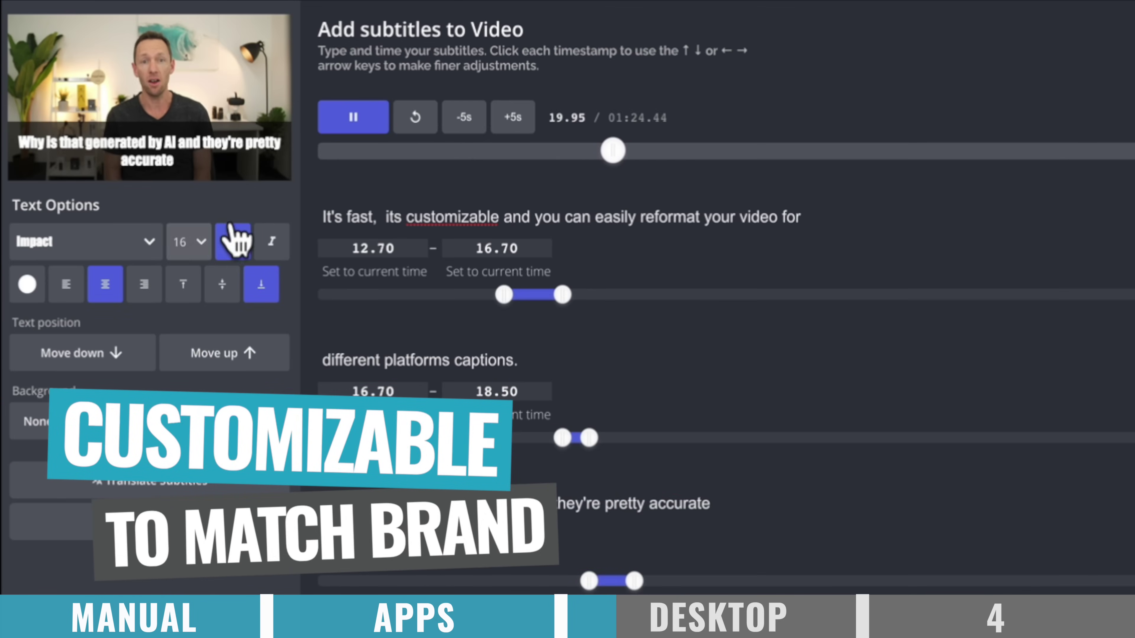
{"action": "left_click", "coordinate": [208, 245]}
{"action": "left_click", "coordinate": [187, 299]}
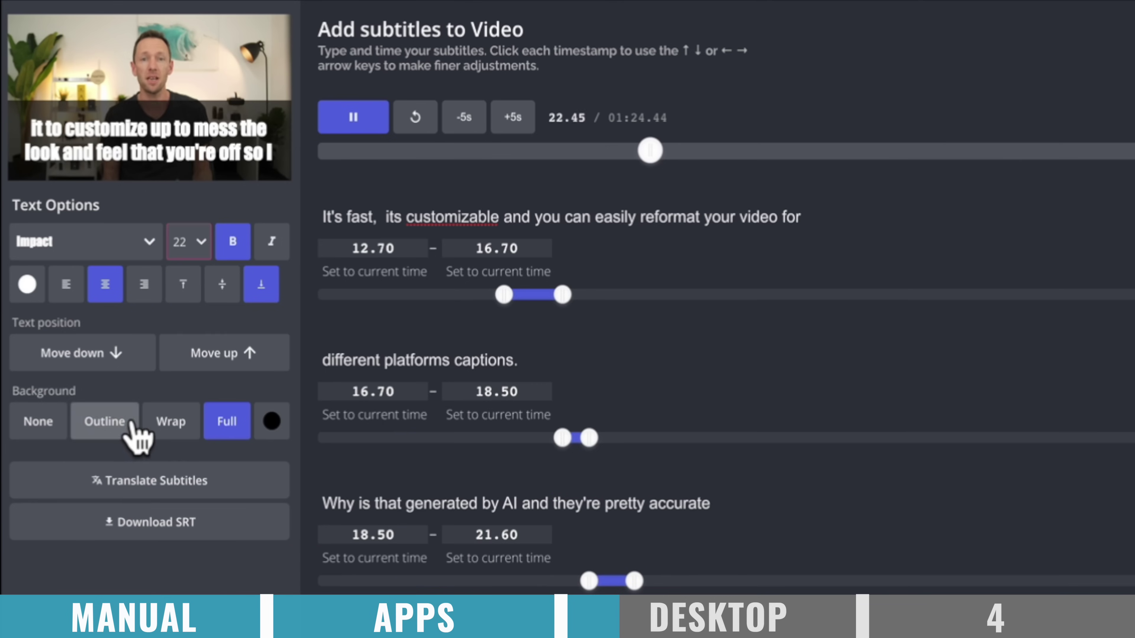
{"action": "left_click", "coordinate": [172, 424]}
{"action": "left_click", "coordinate": [210, 432]}
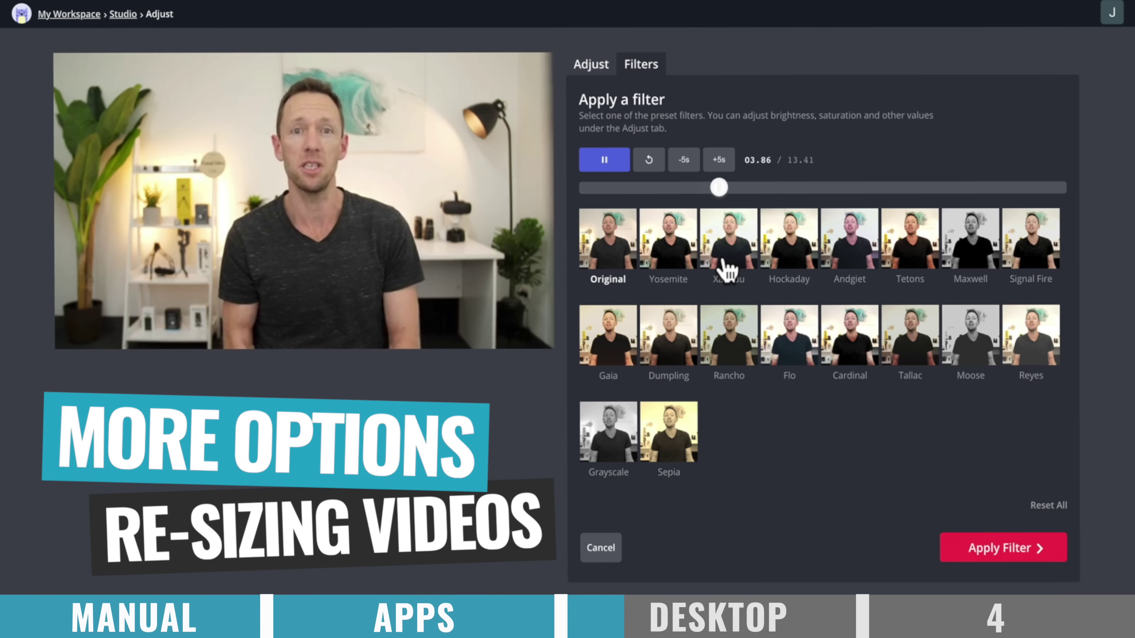
Step: Preview the Xanadu and Hockaday filters, flip the video upright, crop it to 16:9 and shrink it
{"action": "left_click", "coordinate": [727, 265]}
{"action": "left_click", "coordinate": [788, 261]}
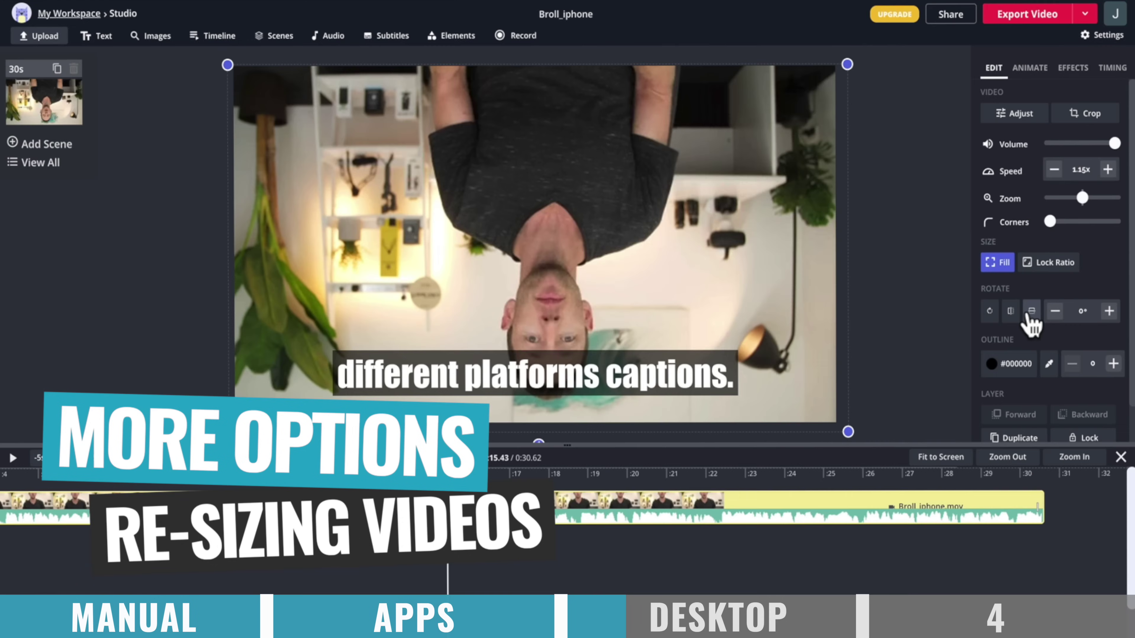
{"action": "left_click", "coordinate": [1027, 313]}
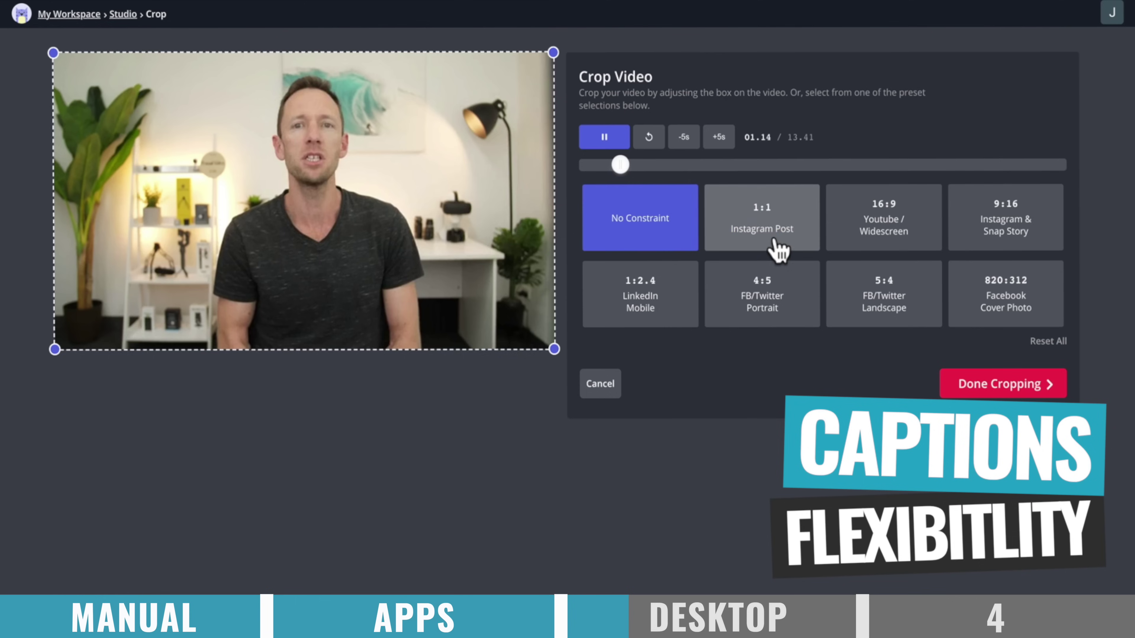
{"action": "left_click", "coordinate": [773, 249]}
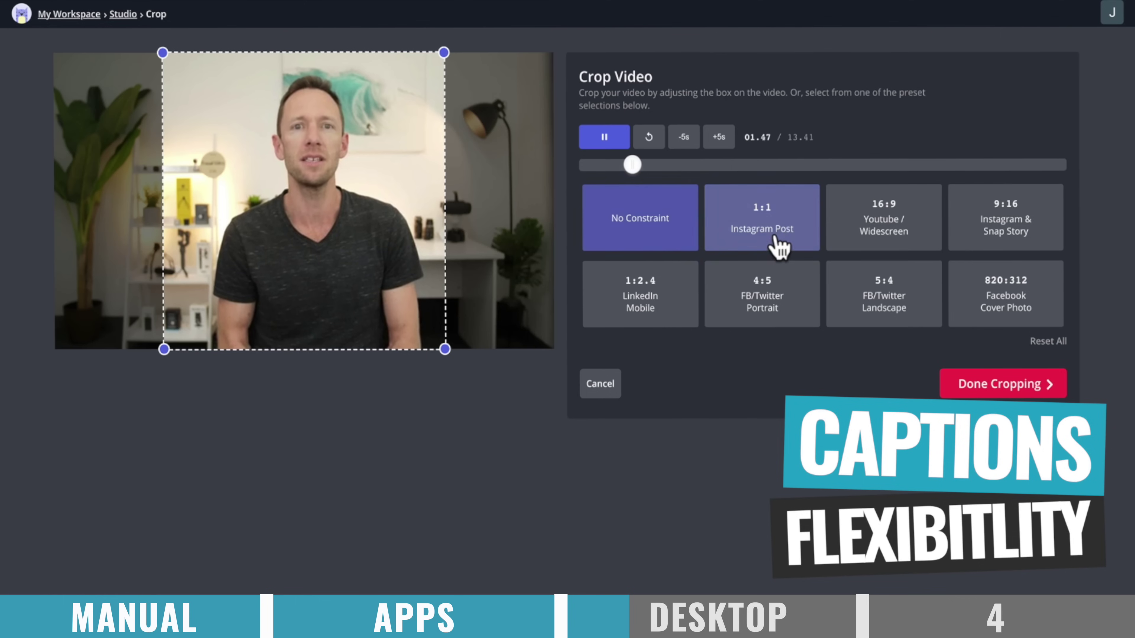
{"action": "left_click", "coordinate": [879, 229]}
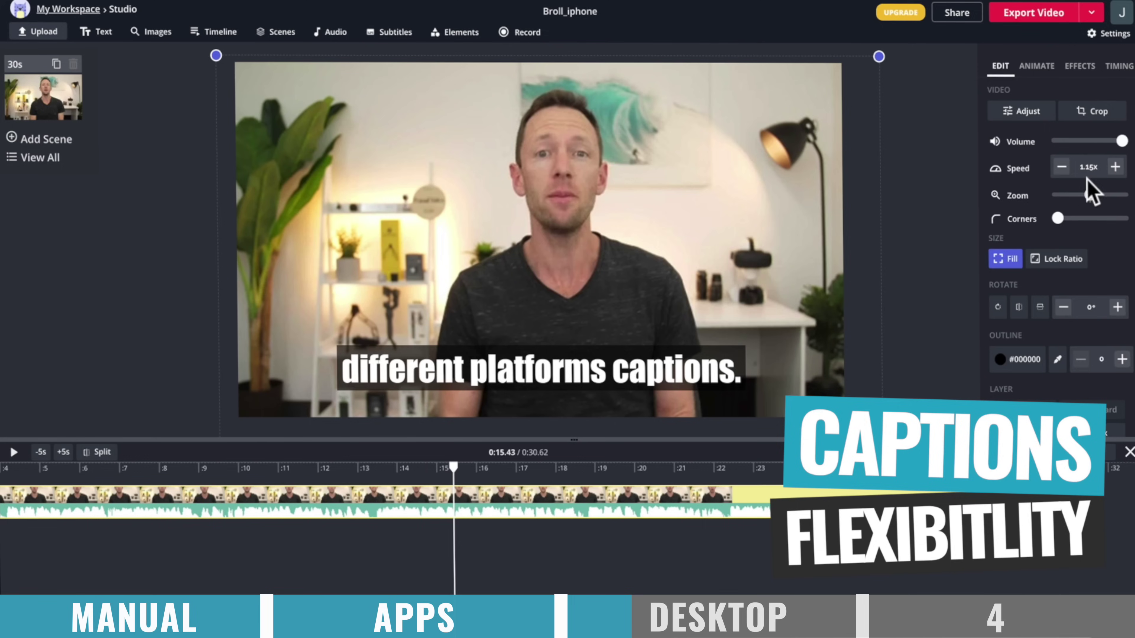
{"action": "mouse_move", "coordinate": [1088, 195]}
{"action": "left_mouse_down"}
{"action": "mouse_move", "coordinate": [1063, 195]}
{"action": "mouse_move", "coordinate": [1086, 196]}
{"action": "left_mouse_up"}
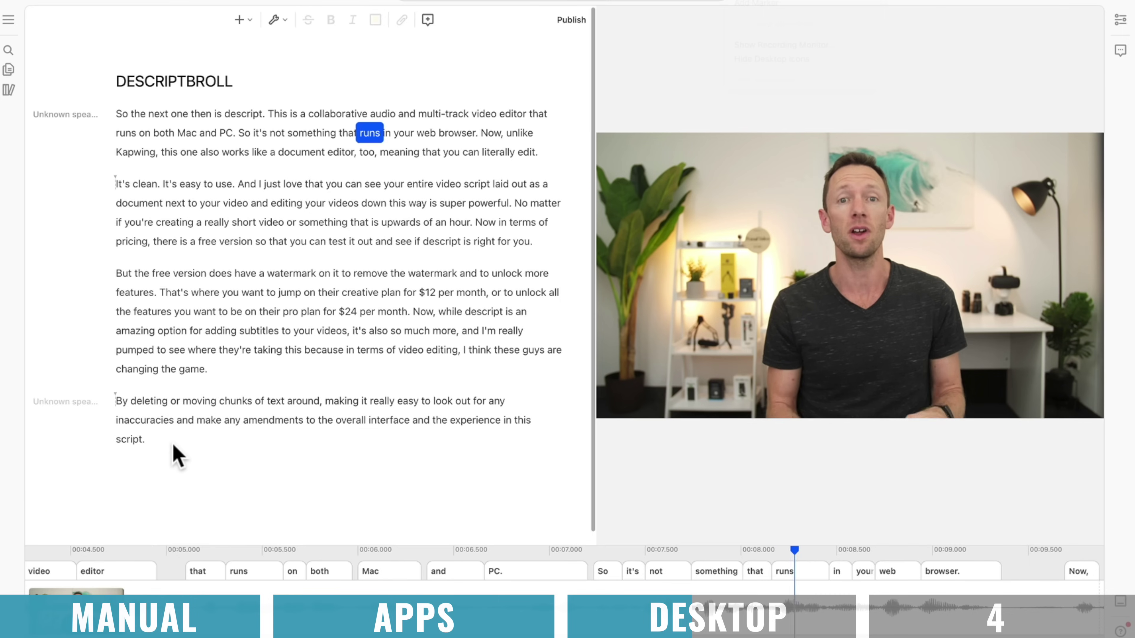
Step: Move the transcript's last paragraph to follow the first paragraph, after 'edit.'
{"action": "left_click_drag", "start_coordinate": [180, 445], "coordinate": [112, 406]}
{"action": "key", "text": "ctrl+c"}
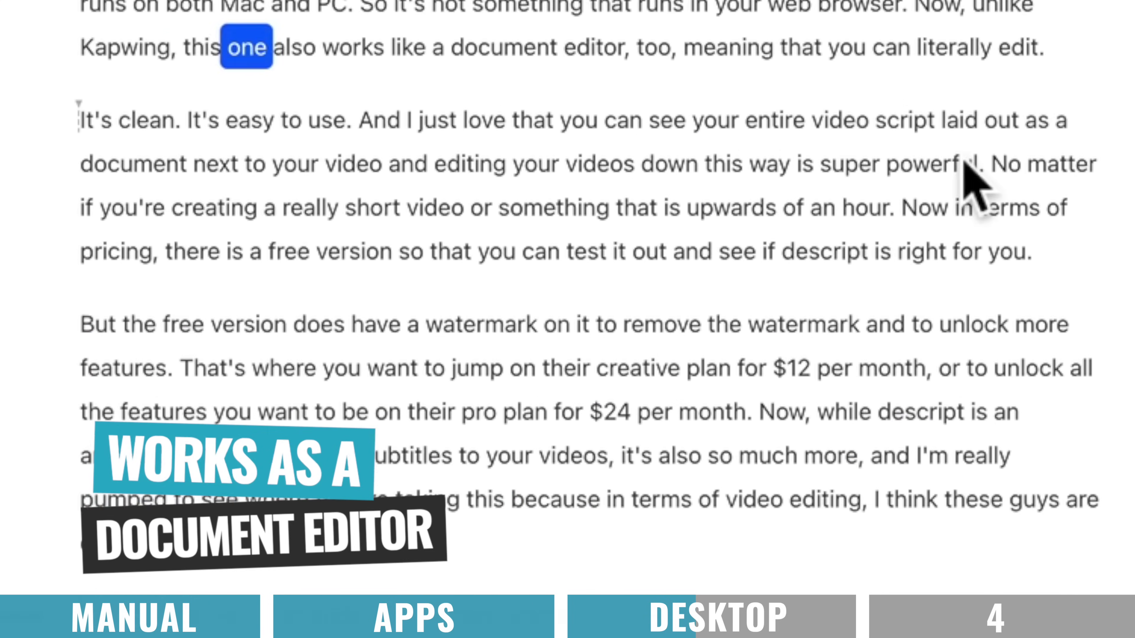
{"action": "left_click", "coordinate": [1048, 48]}
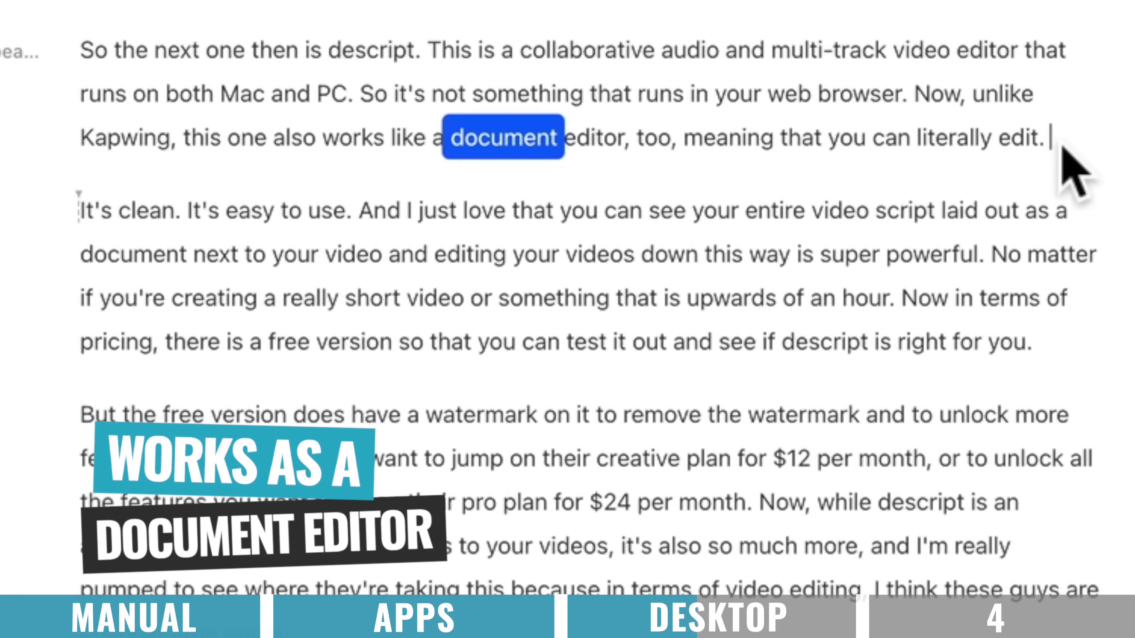
{"action": "key", "text": "ctrl+v"}
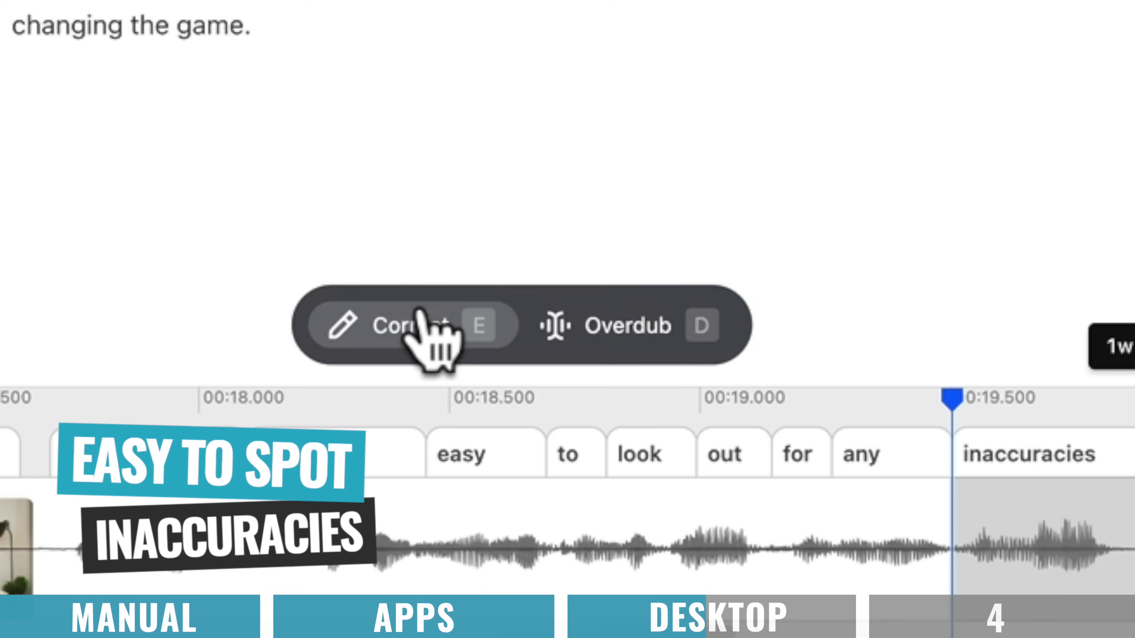
Step: Correct the word 'inaccuracies' and replay the surrounding transcript lines
{"action": "left_click", "coordinate": [274, 524]}
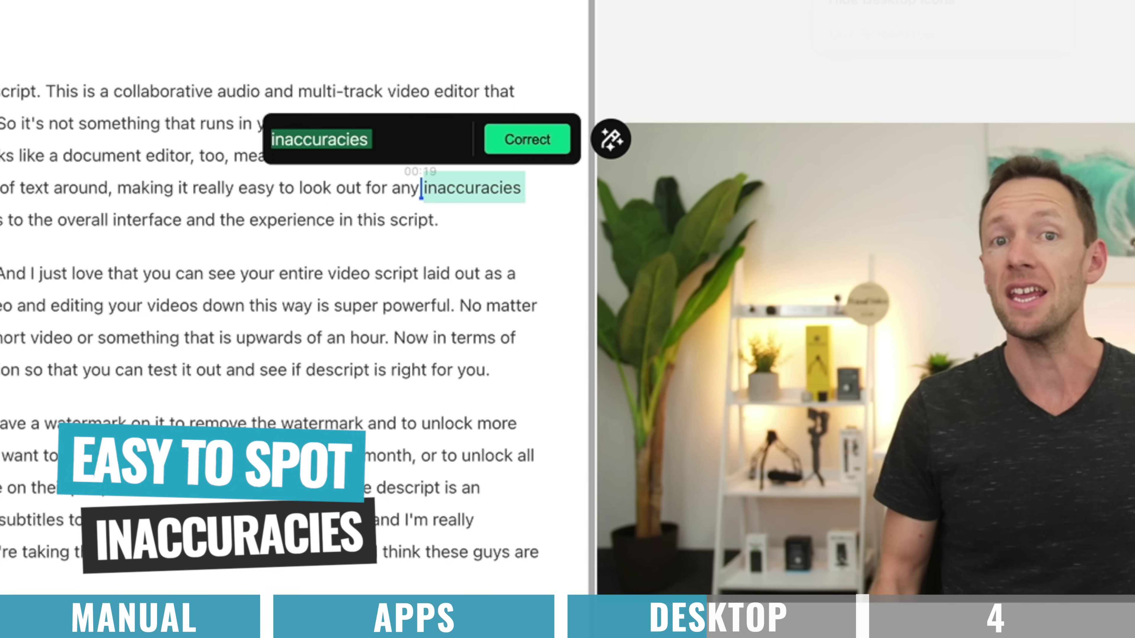
{"action": "left_click", "coordinate": [523, 148]}
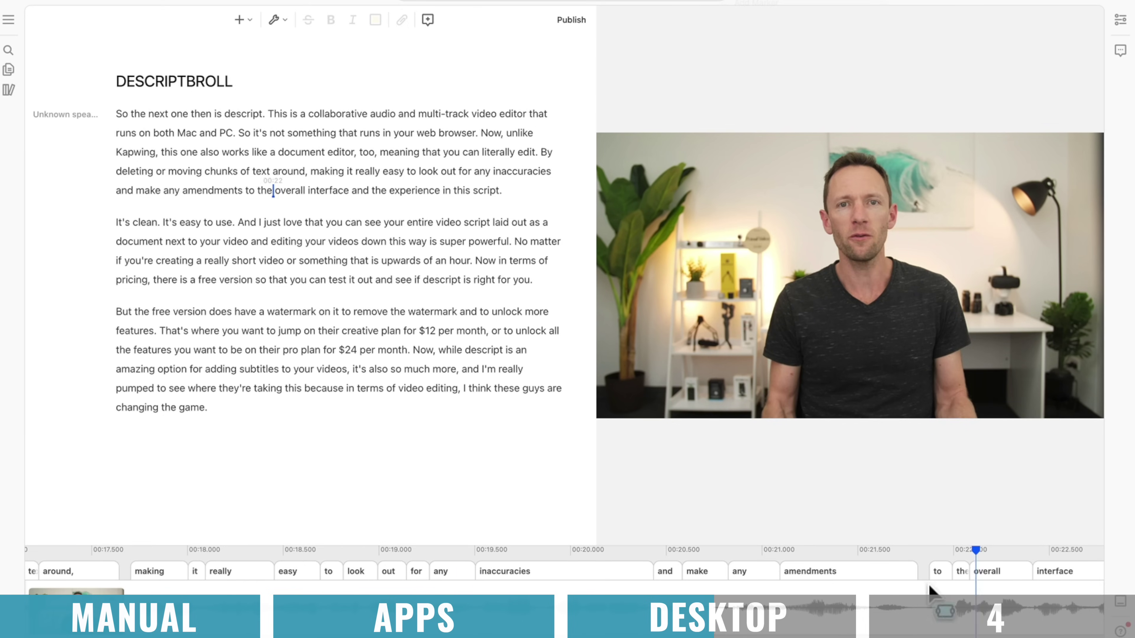
{"action": "left_click", "coordinate": [221, 574]}
{"action": "left_click_drag", "start_coordinate": [116, 222], "coordinate": [557, 236]}
{"action": "left_click", "coordinate": [524, 172]}
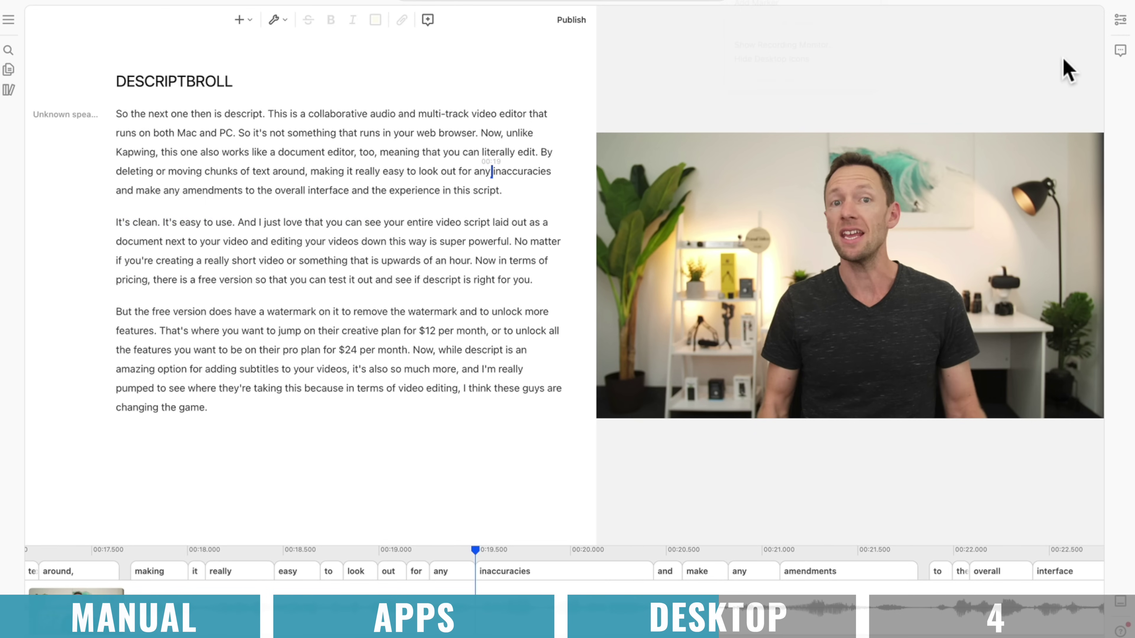
Step: Switch the composition to portrait 9:16, then square 1:1, then back to landscape 16:9
{"action": "left_click", "coordinate": [1121, 34]}
{"action": "left_click", "coordinate": [1088, 46]}
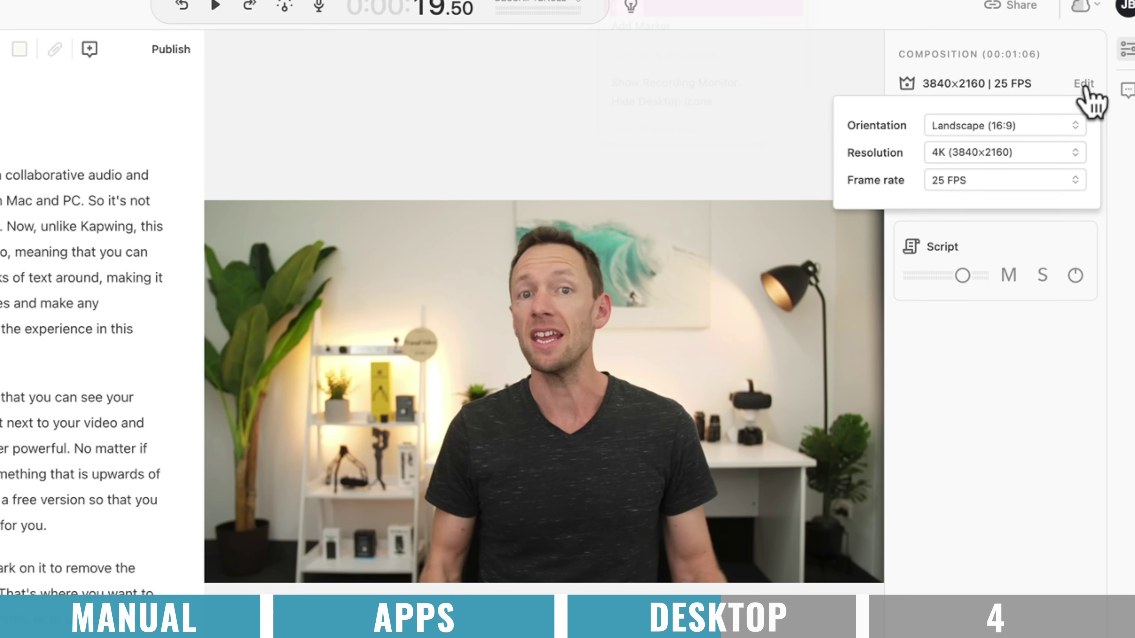
{"action": "left_click", "coordinate": [1061, 128]}
{"action": "left_click", "coordinate": [1021, 197]}
{"action": "left_click", "coordinate": [1048, 126]}
{"action": "left_click", "coordinate": [1016, 222]}
{"action": "left_click", "coordinate": [1024, 129]}
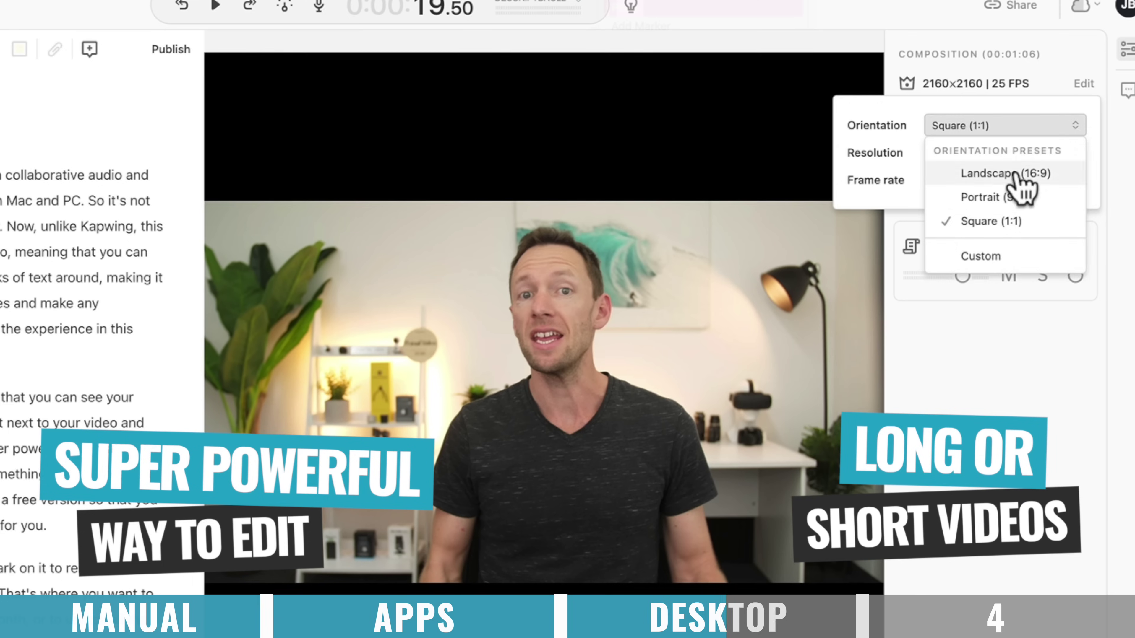
{"action": "left_click", "coordinate": [1015, 174]}
{"action": "left_click", "coordinate": [1061, 183]}
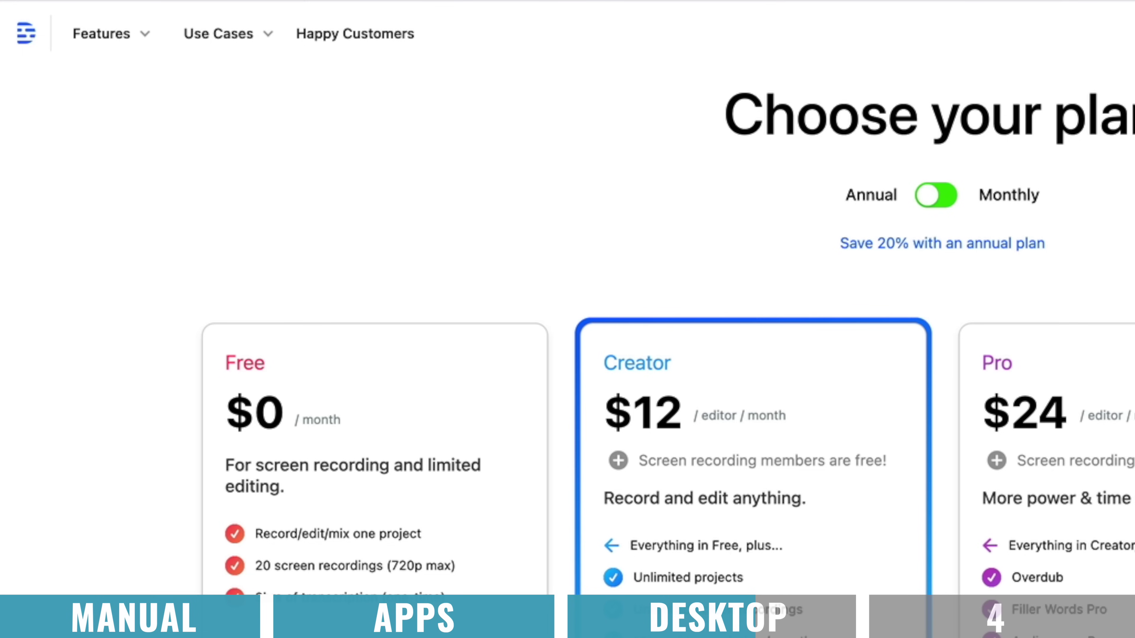
Step: Choose the Subtitles export format with SRT for the finished transcript
{"action": "mouse_move", "coordinate": [140, 35]}
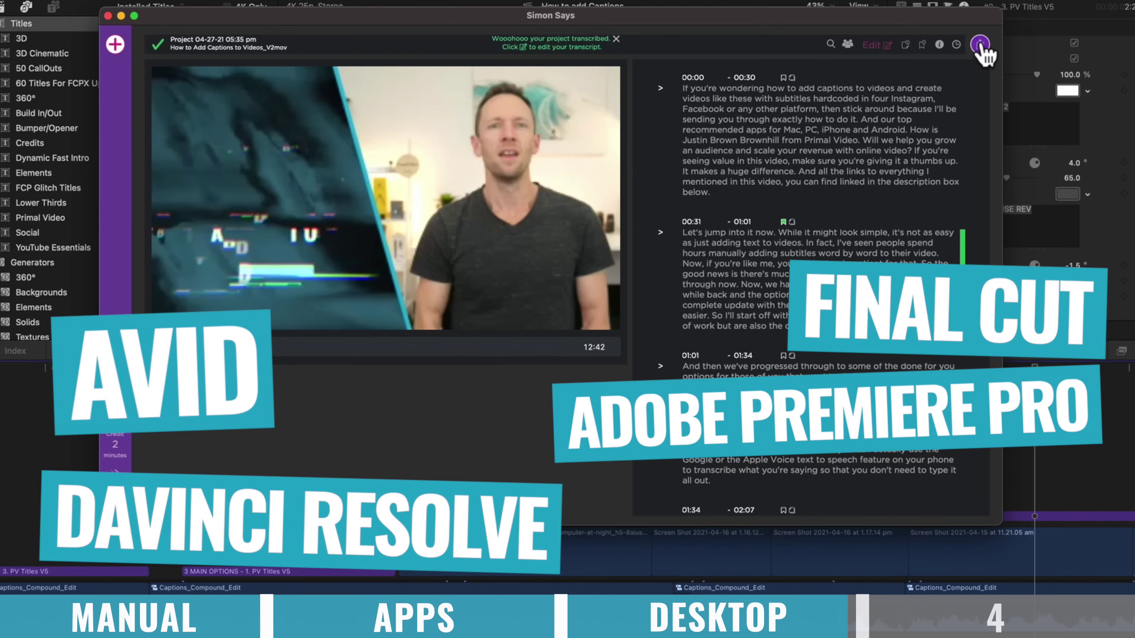
{"action": "left_click", "coordinate": [980, 45]}
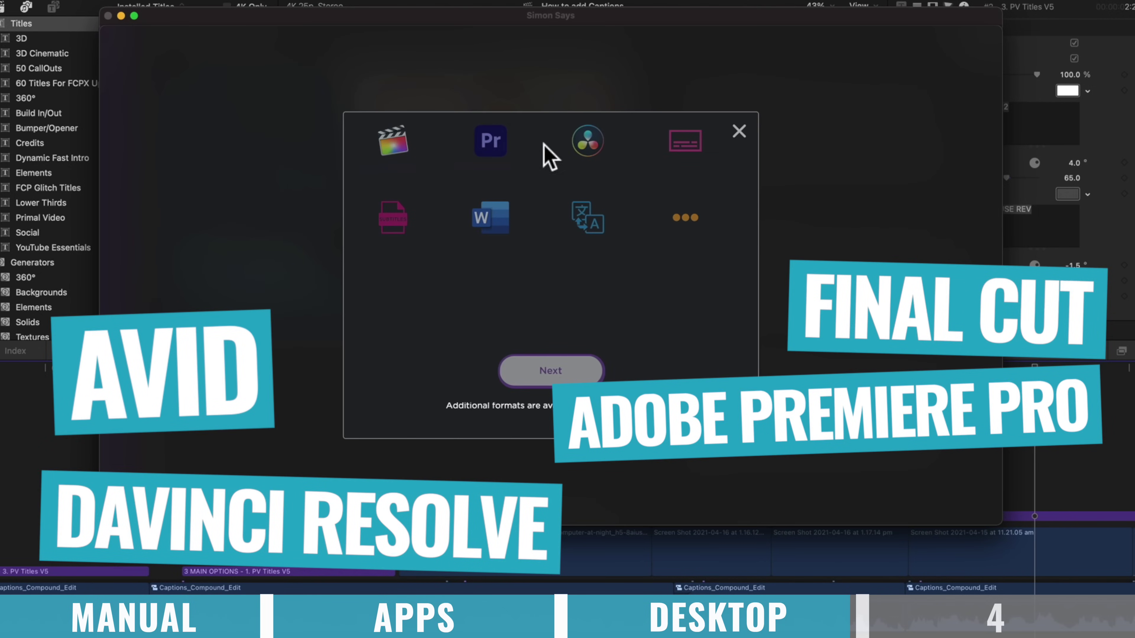
{"action": "left_click", "coordinate": [395, 220]}
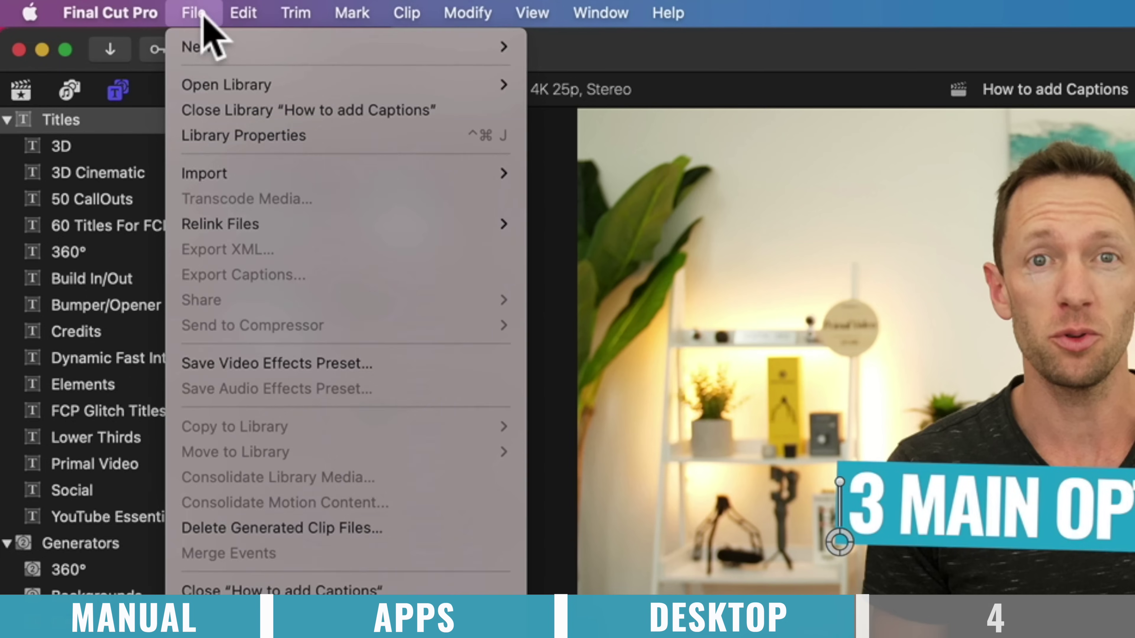
Step: Import the downloaded .srt file via File > Import > Captions into a new caption role
{"action": "left_click", "coordinate": [193, 13]}
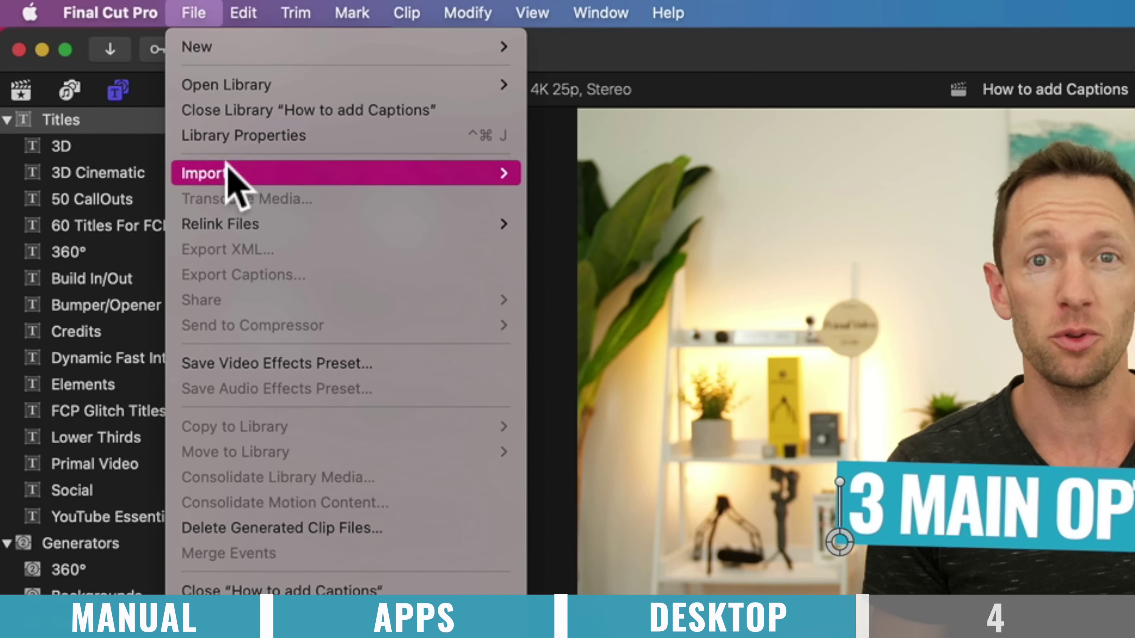
{"action": "mouse_move", "coordinate": [232, 179]}
{"action": "left_click", "coordinate": [540, 301]}
{"action": "left_click", "coordinate": [297, 167]}
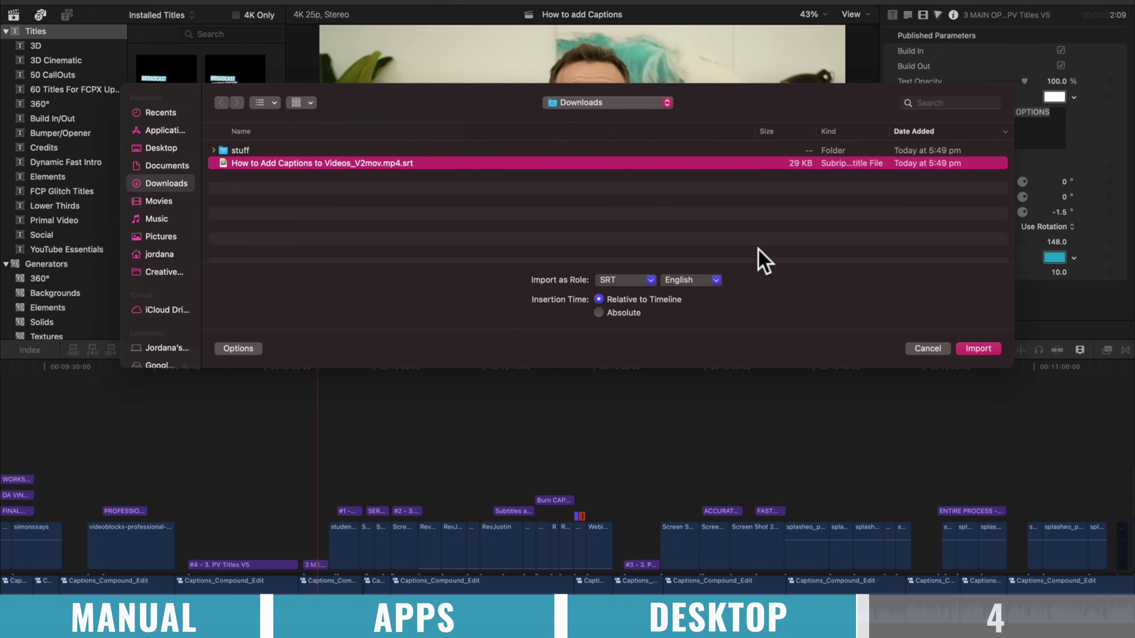
{"action": "left_click", "coordinate": [979, 348]}
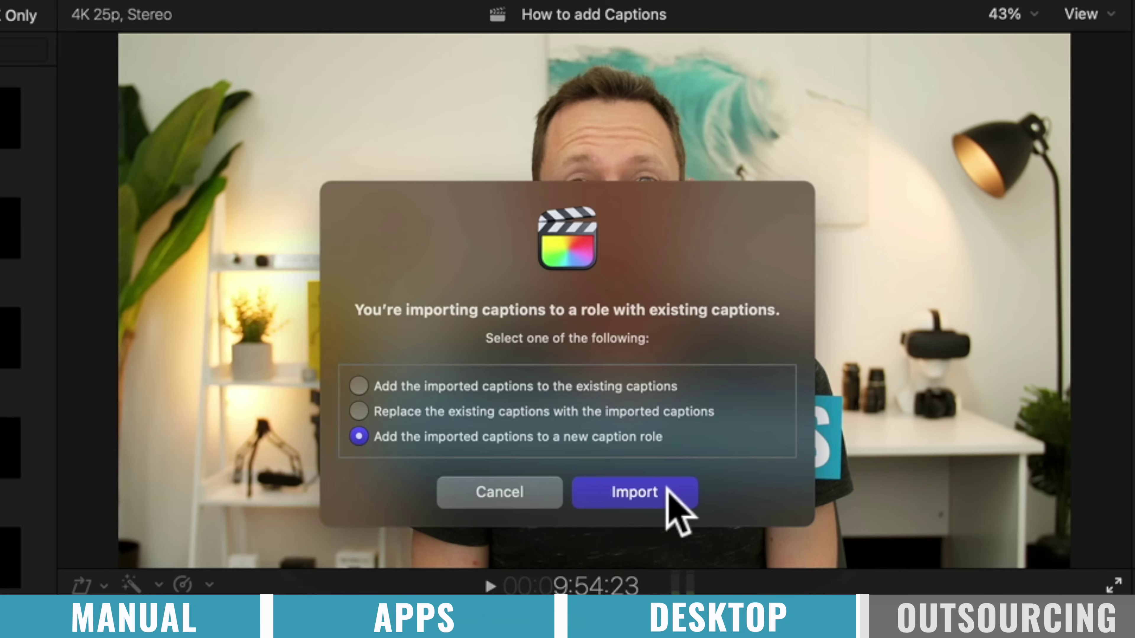
{"action": "left_click", "coordinate": [667, 489]}
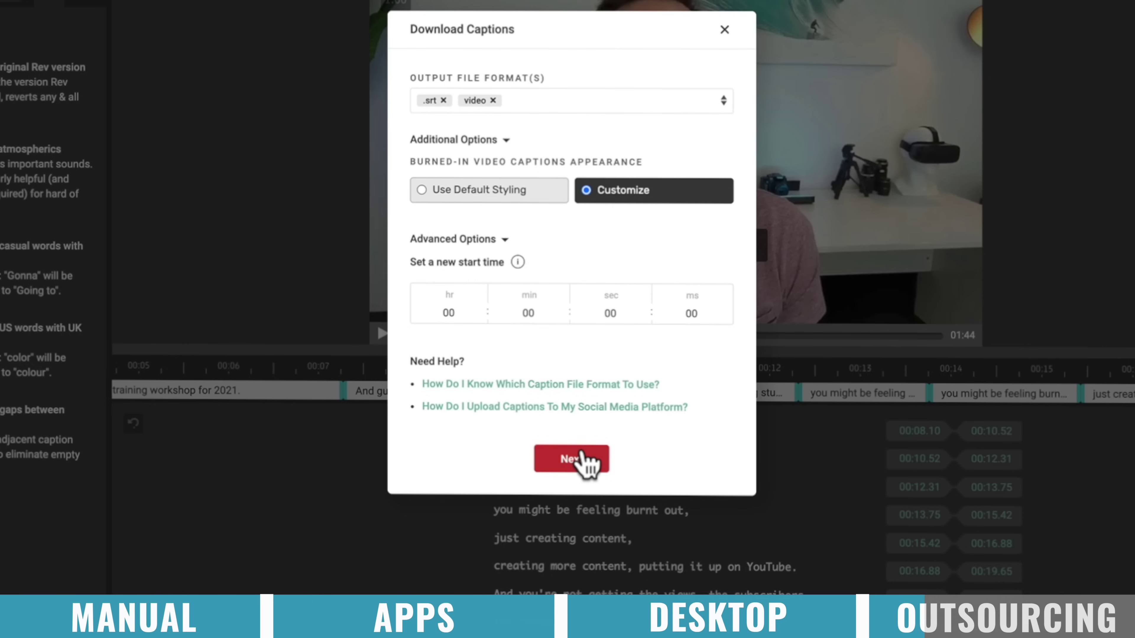
Step: Set the captions to Poppins without italics, trying None, Outline and Wrap backgrounds
{"action": "left_click", "coordinate": [581, 460]}
{"action": "left_click", "coordinate": [469, 506]}
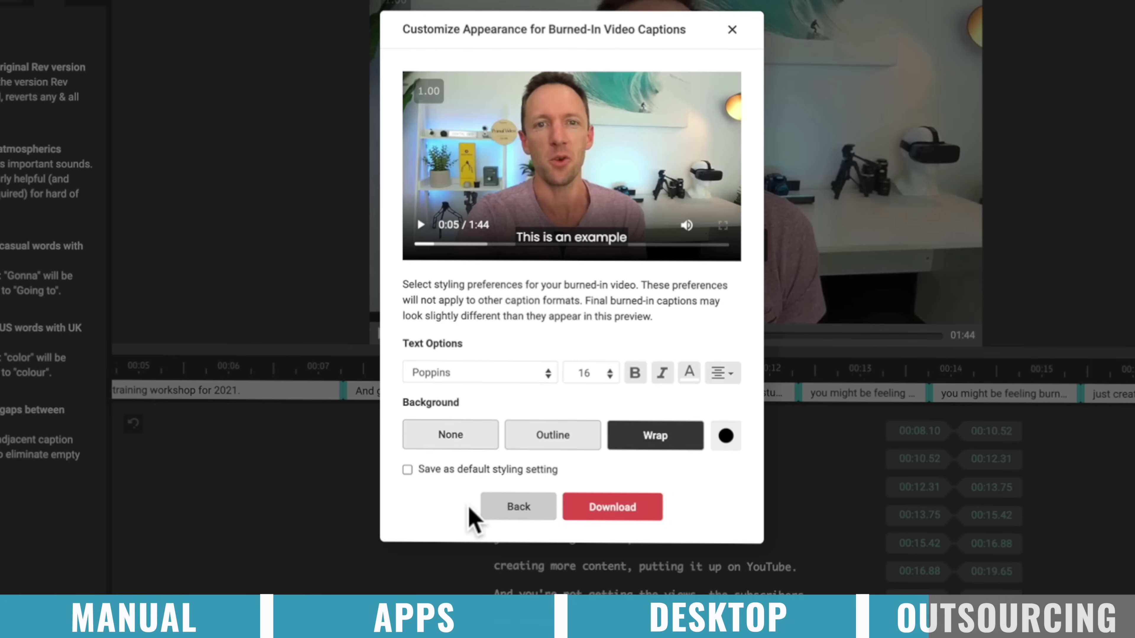
{"action": "left_click", "coordinate": [657, 373]}
{"action": "left_click", "coordinate": [452, 434]}
{"action": "left_click", "coordinate": [540, 441]}
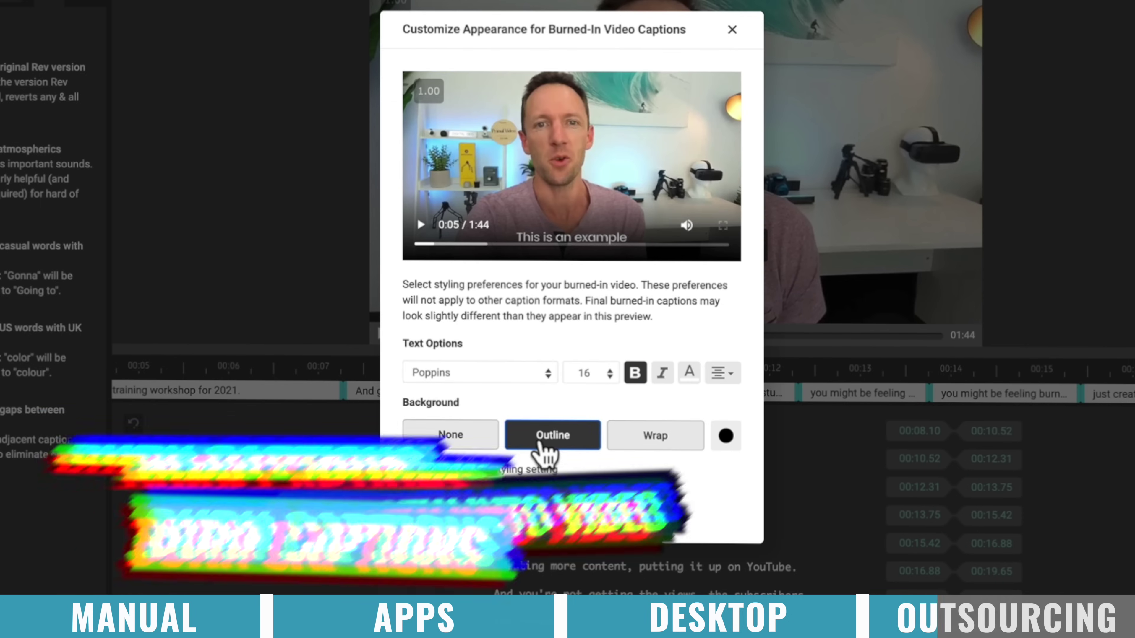
{"action": "left_click", "coordinate": [646, 445]}
{"action": "left_click", "coordinate": [725, 436]}
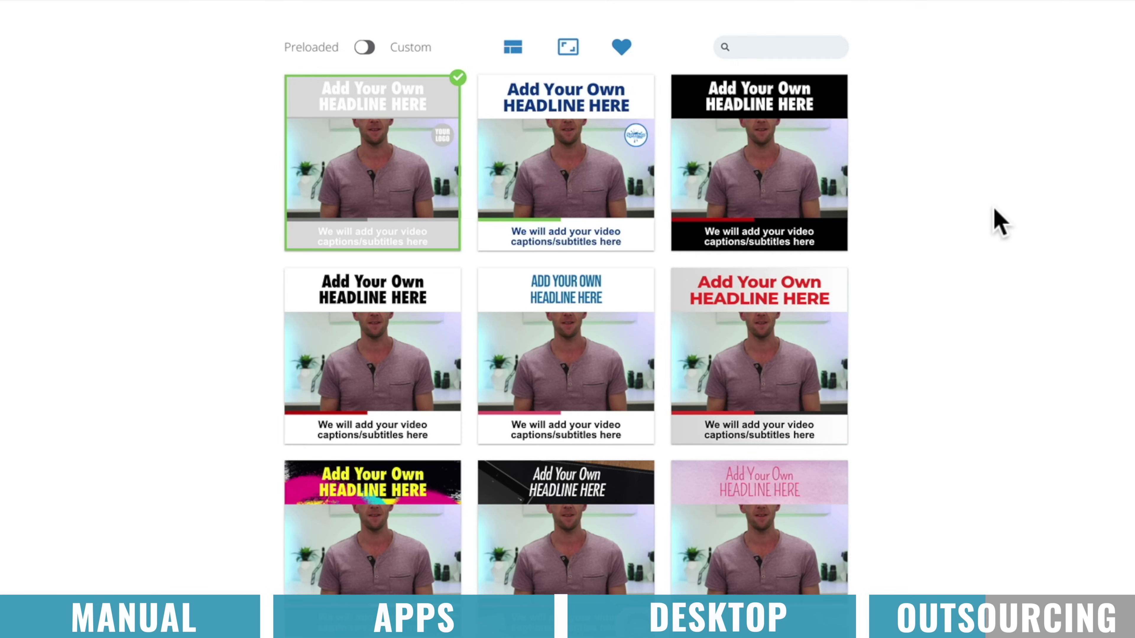
Step: Browse the templates and choose Splasheo Main Theme
{"action": "scroll", "coordinate": [994, 220], "scroll_direction": "down", "scroll_amount": 10}
{"action": "scroll", "coordinate": [993, 220], "scroll_direction": "down", "scroll_amount": 4}
{"action": "scroll", "coordinate": [1011, 217], "scroll_direction": "up", "scroll_amount": 8}
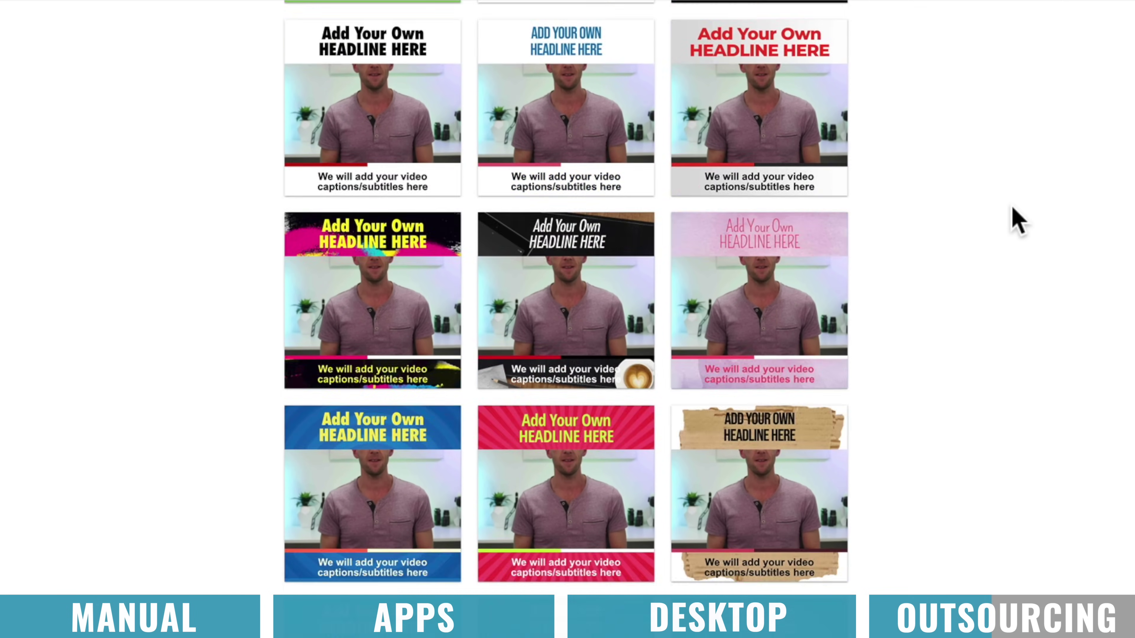
{"action": "scroll", "coordinate": [1016, 219], "scroll_direction": "up", "scroll_amount": 6}
{"action": "mouse_move", "coordinate": [569, 184]}
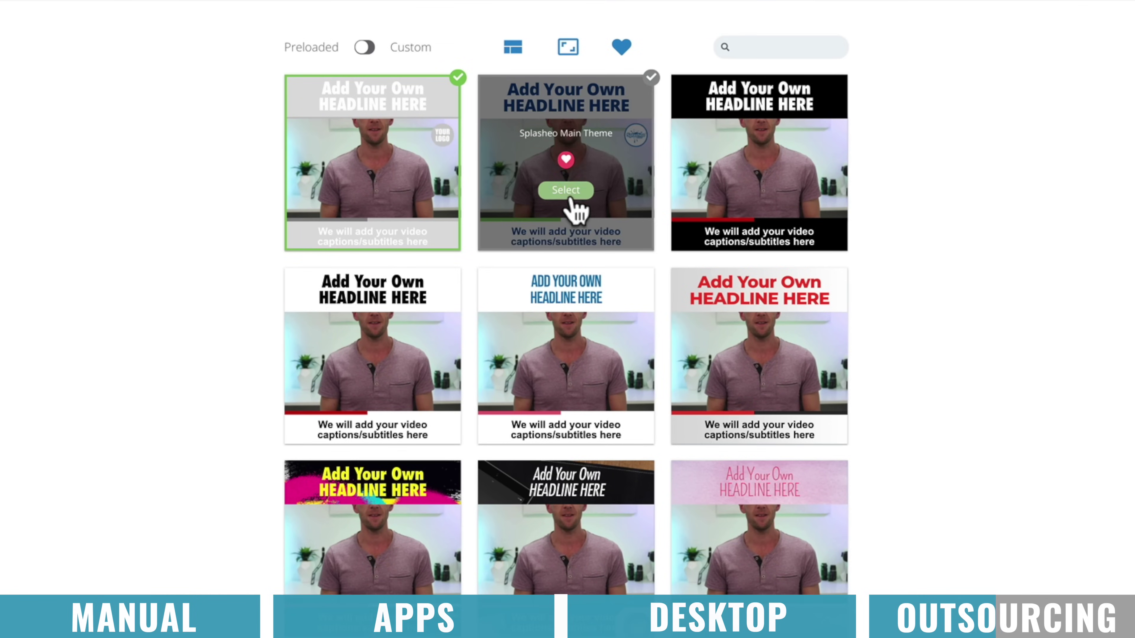
{"action": "left_click", "coordinate": [566, 190]}
Step: Enter the headline 'Best camera apps for iPhone' in teal and submit the order
{"action": "left_click", "coordinate": [985, 92]}
{"action": "type", "text": "Best camera apps for iPhone"}
{"action": "left_click", "coordinate": [955, 190]}
{"action": "key", "text": "ctrl+v"}
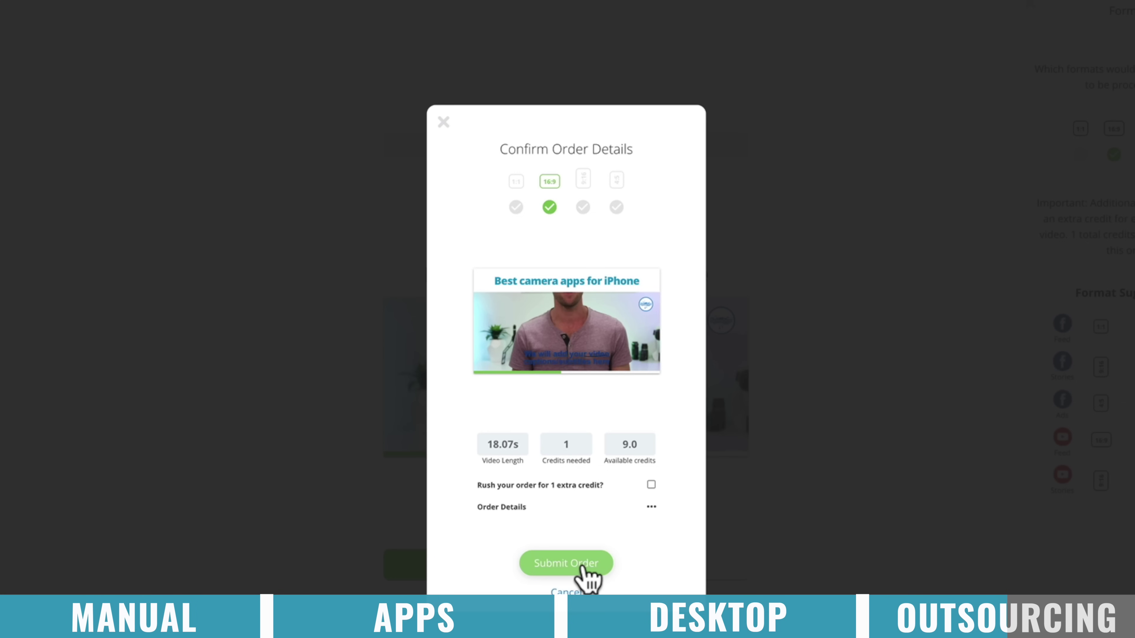
{"action": "left_click", "coordinate": [582, 567]}
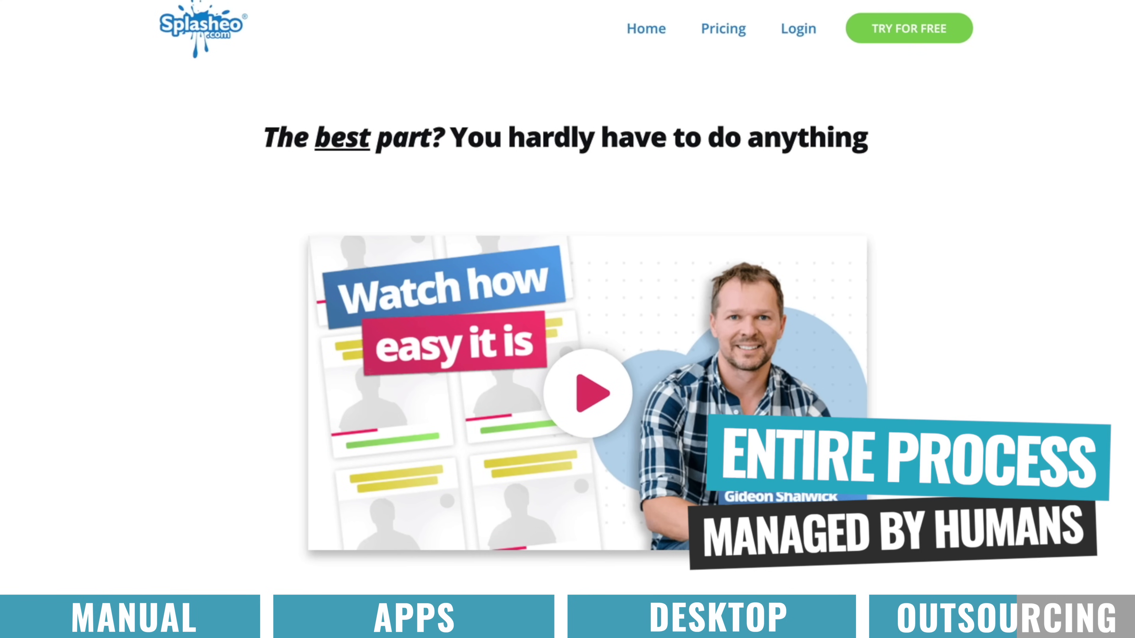
Step: Show the Formats options with the 16:9 format previewed
{"action": "scroll", "coordinate": [567, 313], "scroll_direction": "down", "scroll_amount": 10}
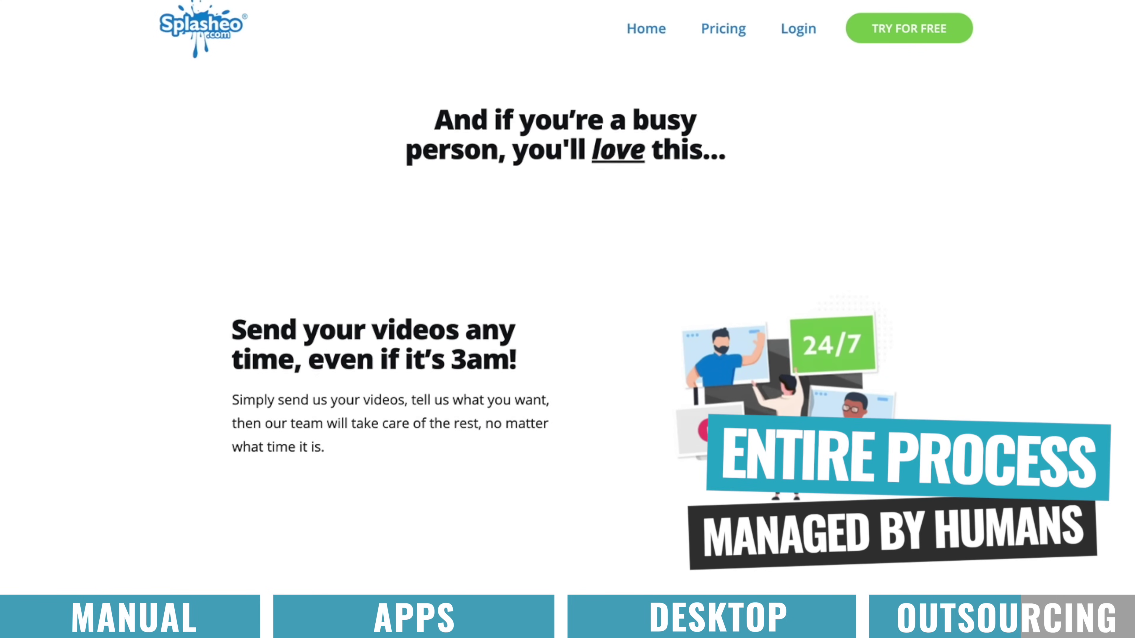
{"action": "scroll", "coordinate": [567, 313], "scroll_direction": "down", "scroll_amount": 13}
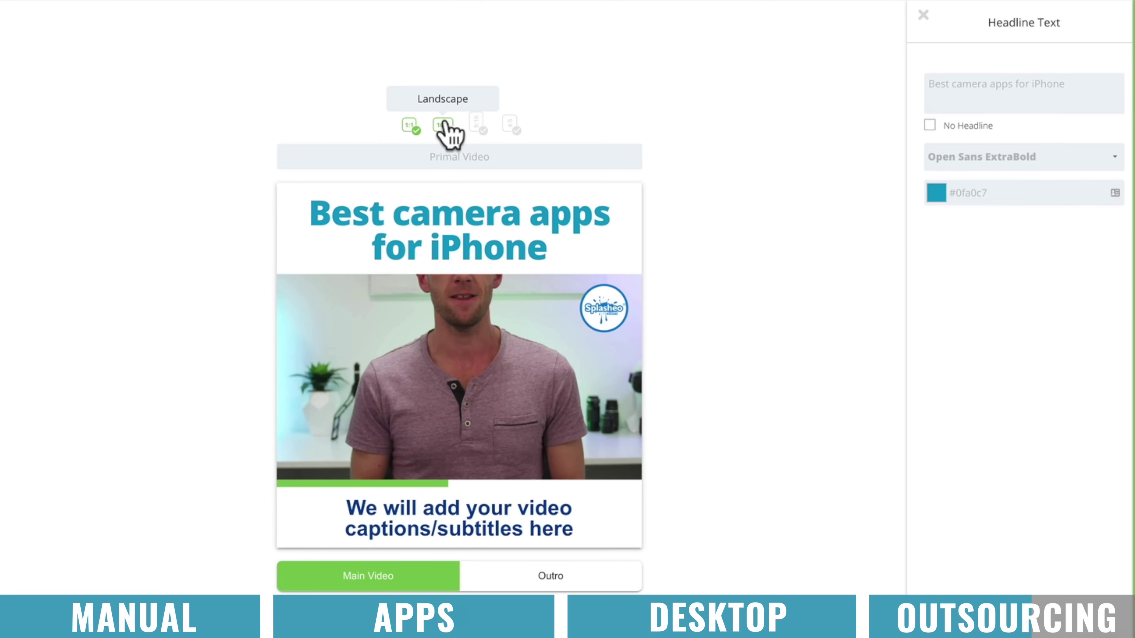
{"action": "left_click", "coordinate": [443, 125]}
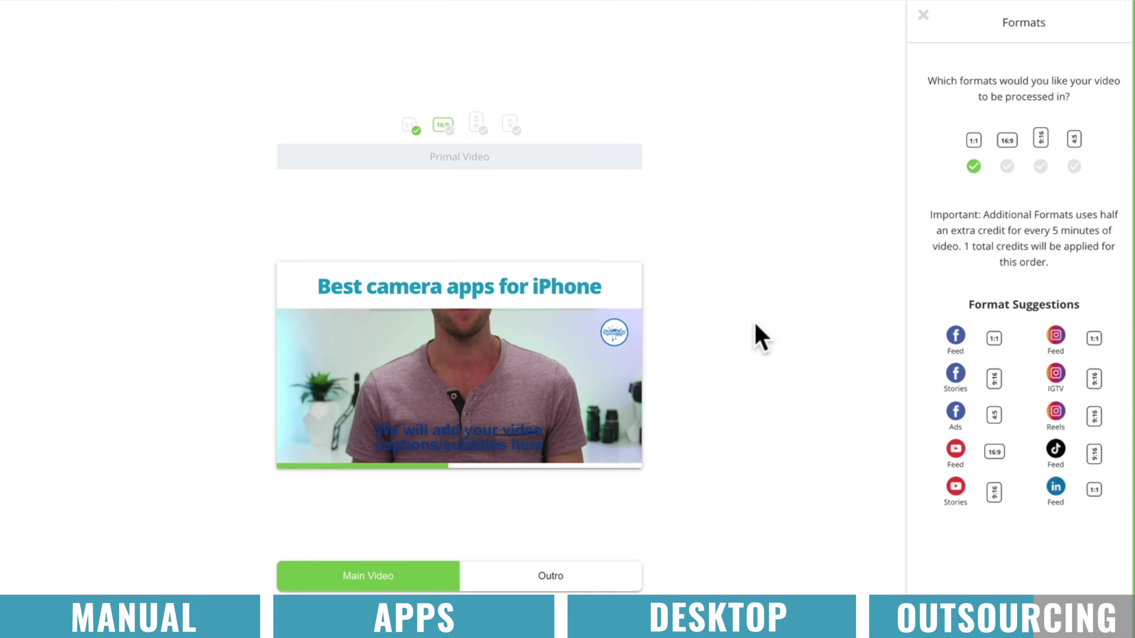